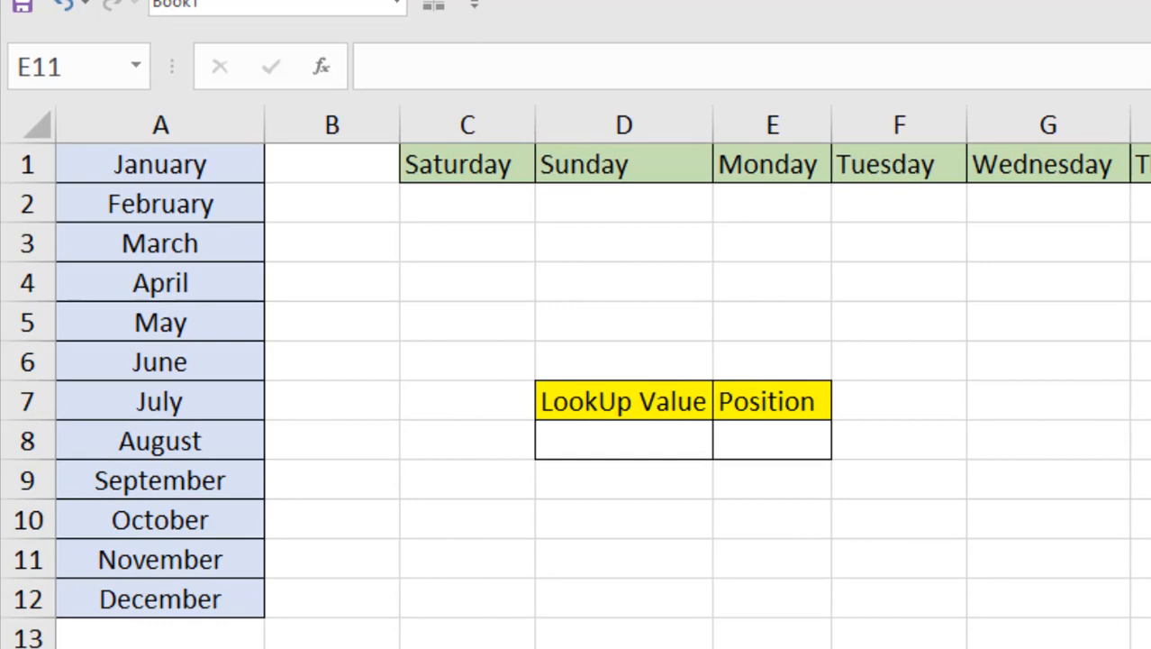
click(655, 444)
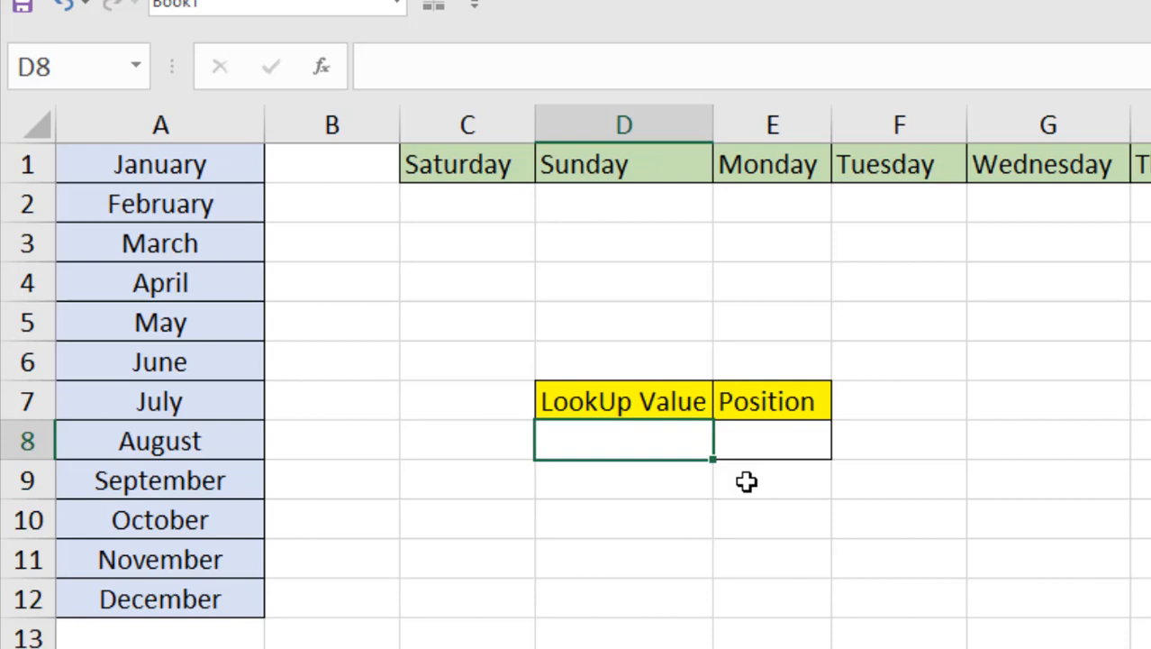
click(176, 178)
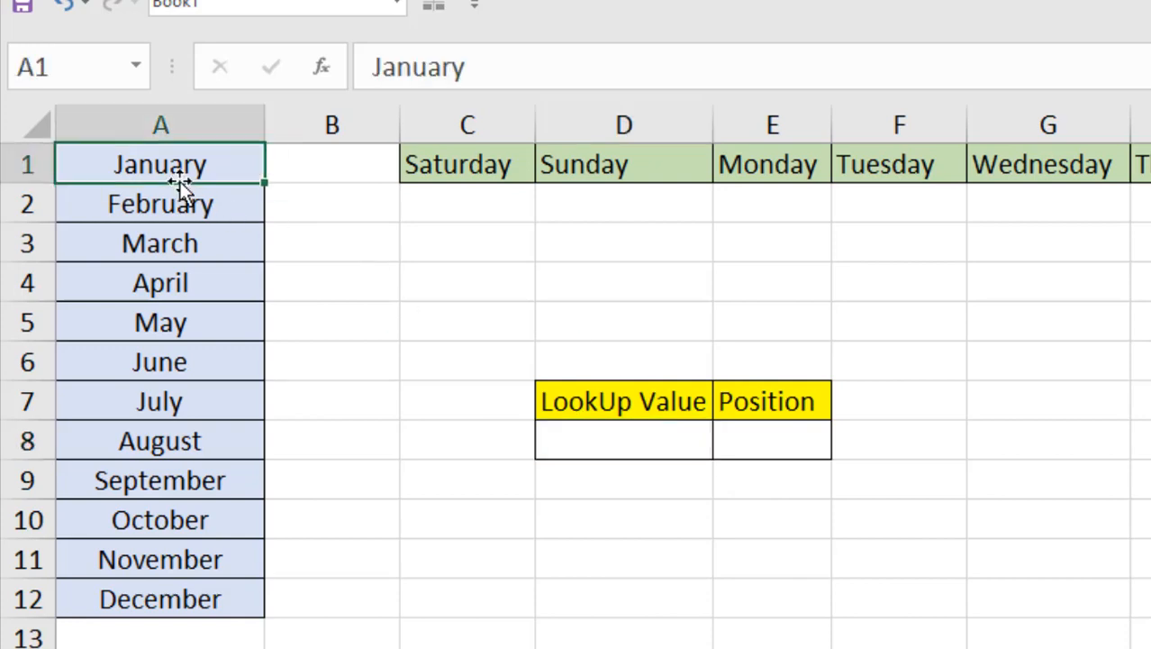
drag(171, 176, 187, 603)
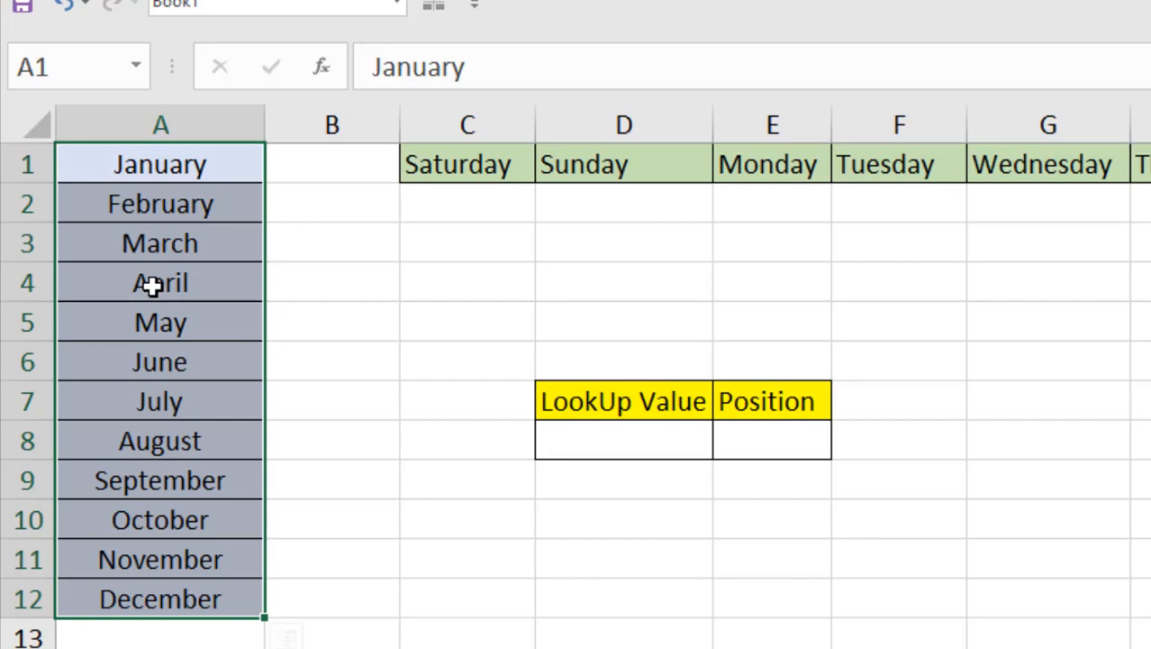
click(601, 437)
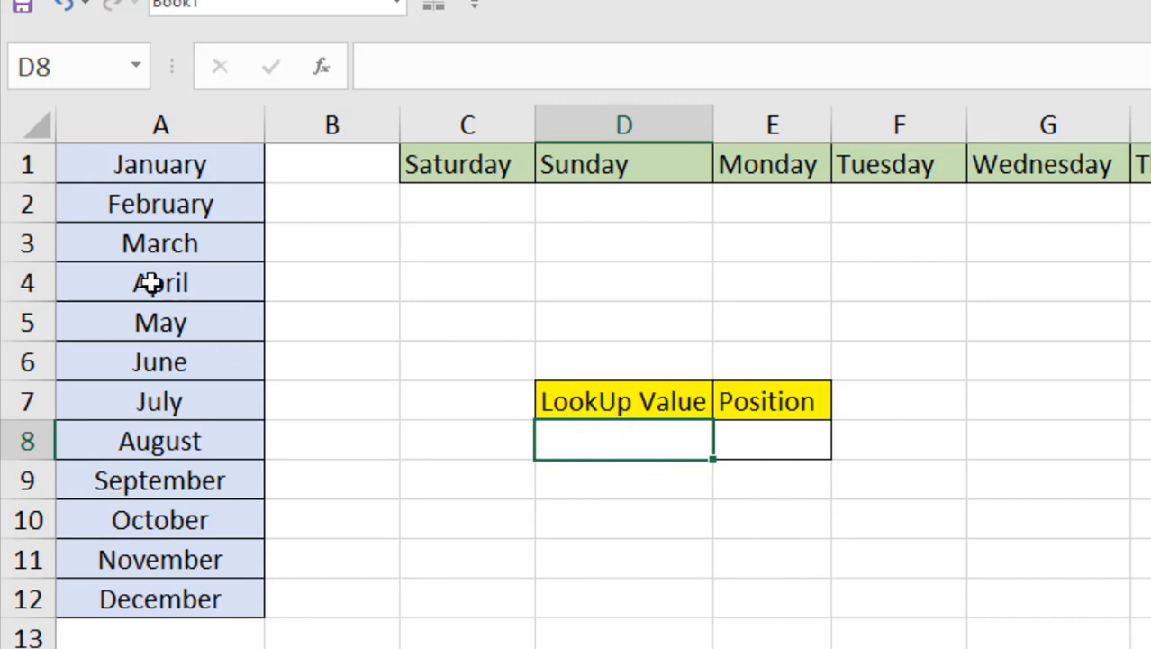
- Copy April from the month list in cell A4 into the LookUp Value cell D8
right_click(160, 283)
click(218, 195)
click(622, 441)
key(ctrl+v)
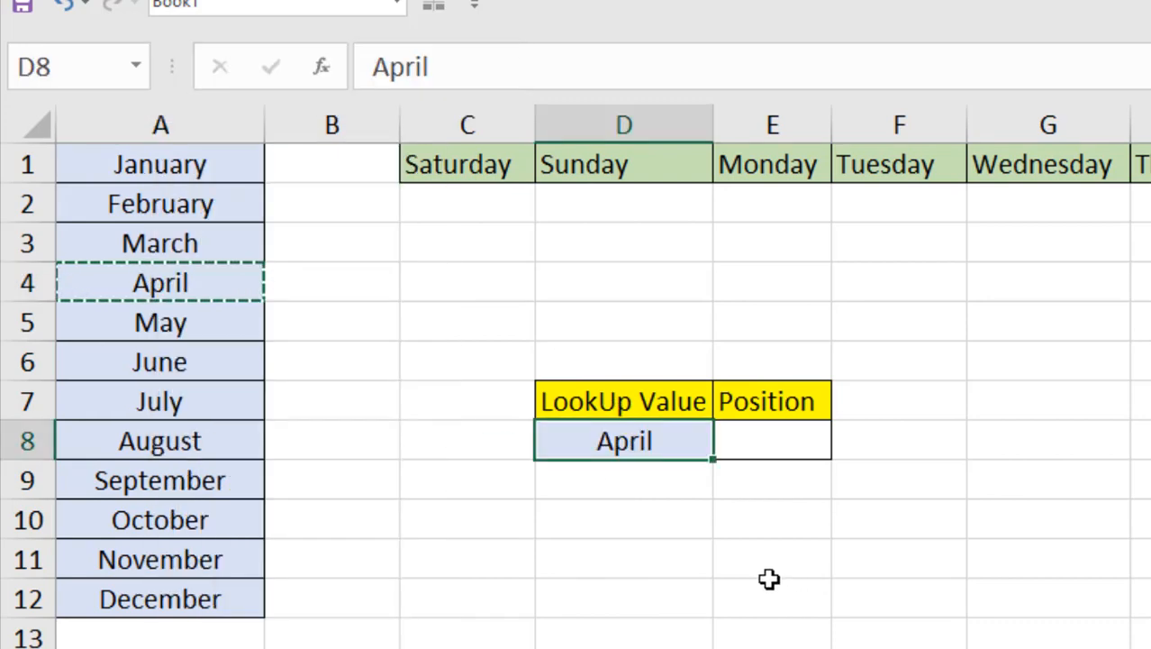
- Enter the exact-match formula =MATCH(D8,A1:A12,0) in the Position cell E8 to locate the month in the list
click(744, 445)
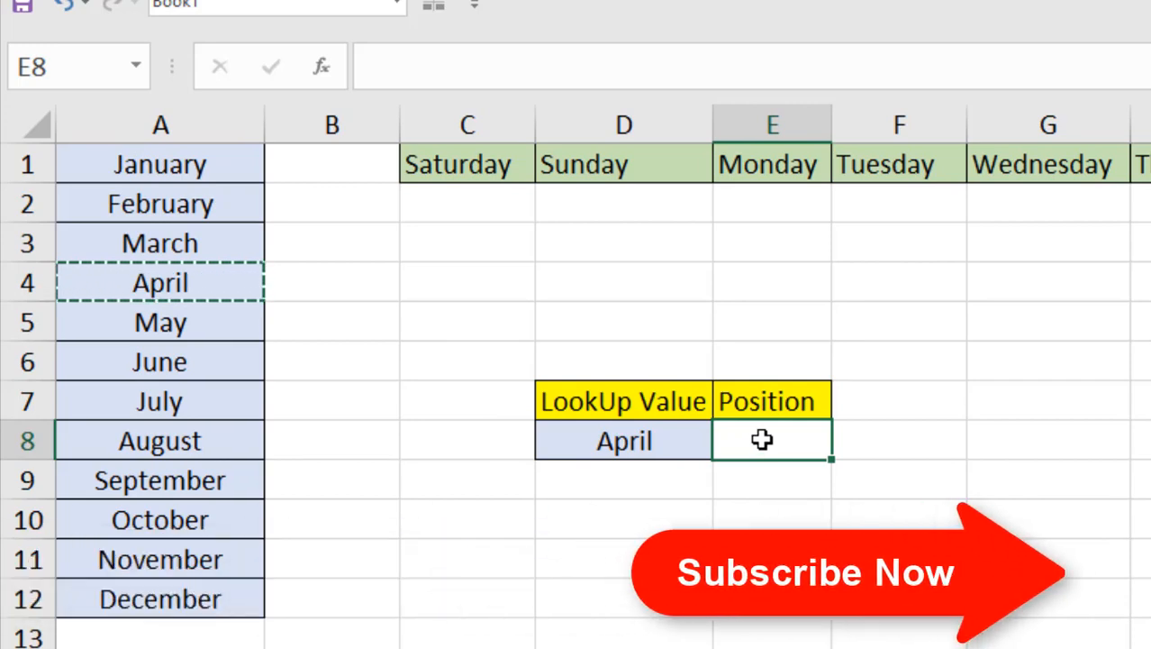
text(=)
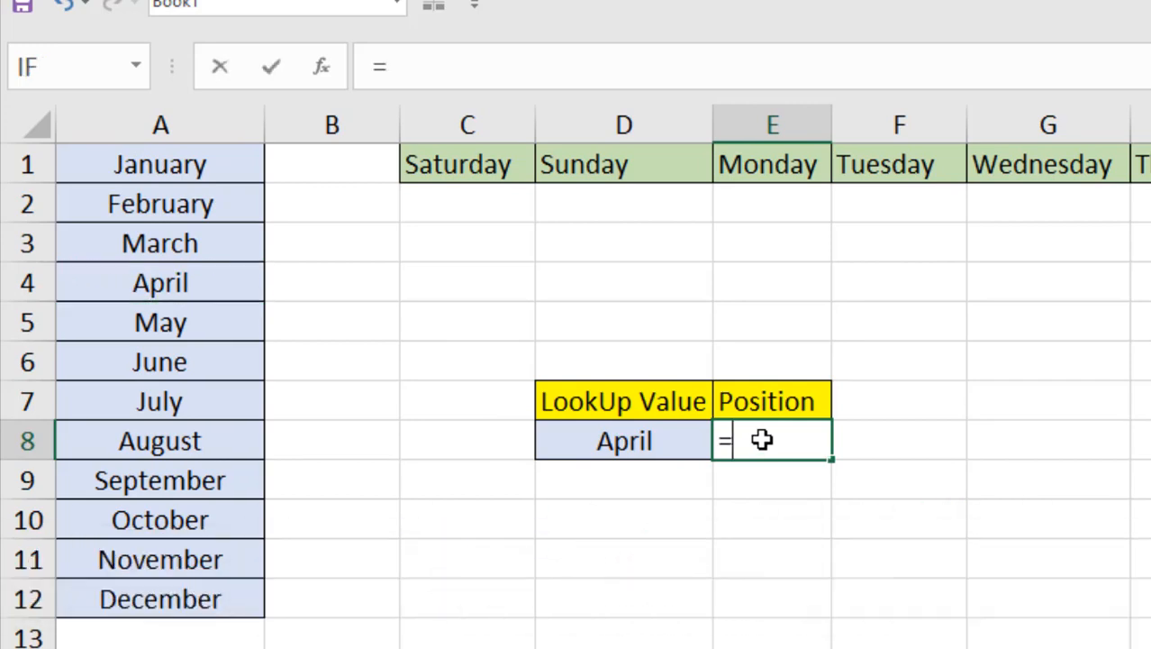
text(Match)
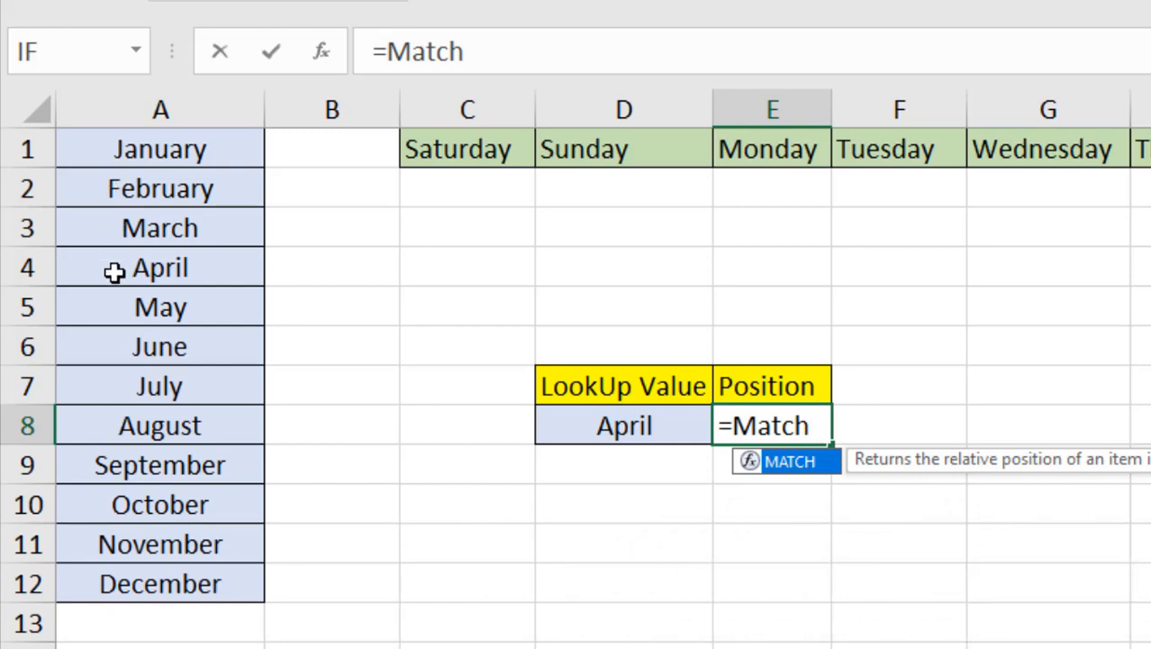
double_click(793, 462)
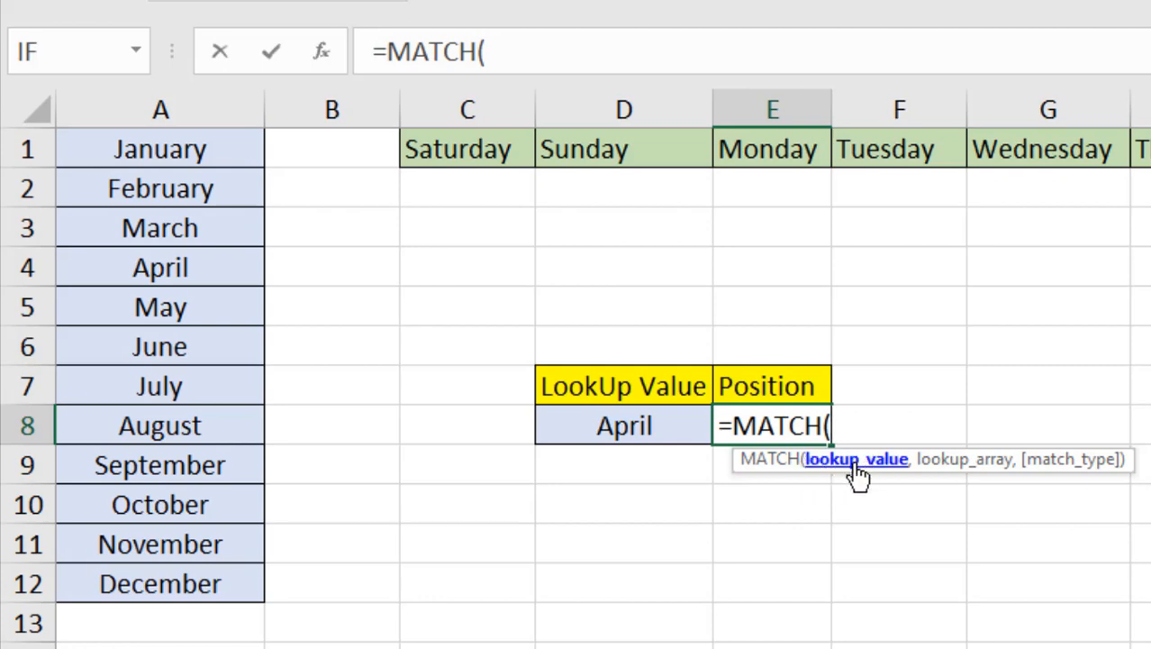
click(635, 430)
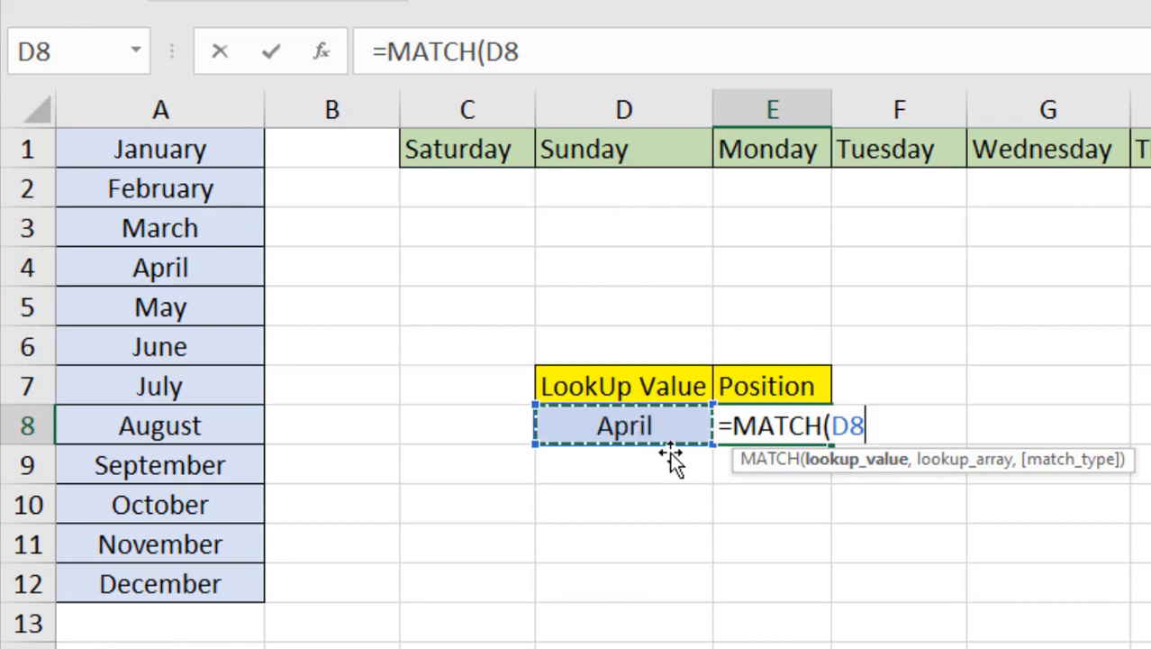
text(,)
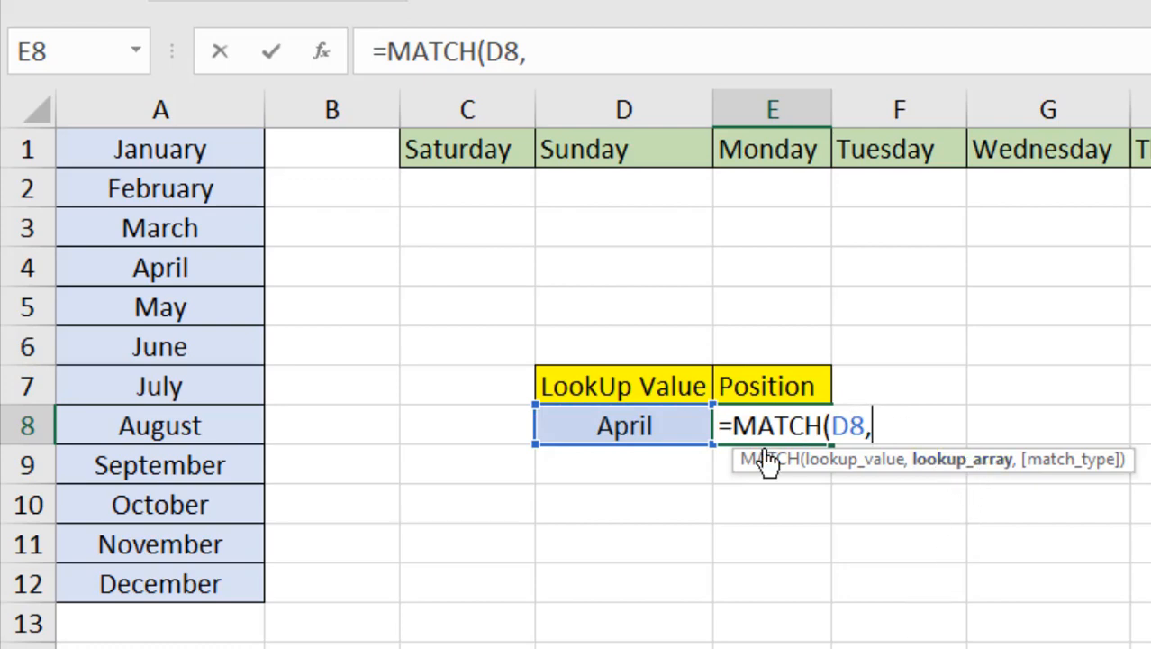
drag(131, 161, 142, 586)
text(,)
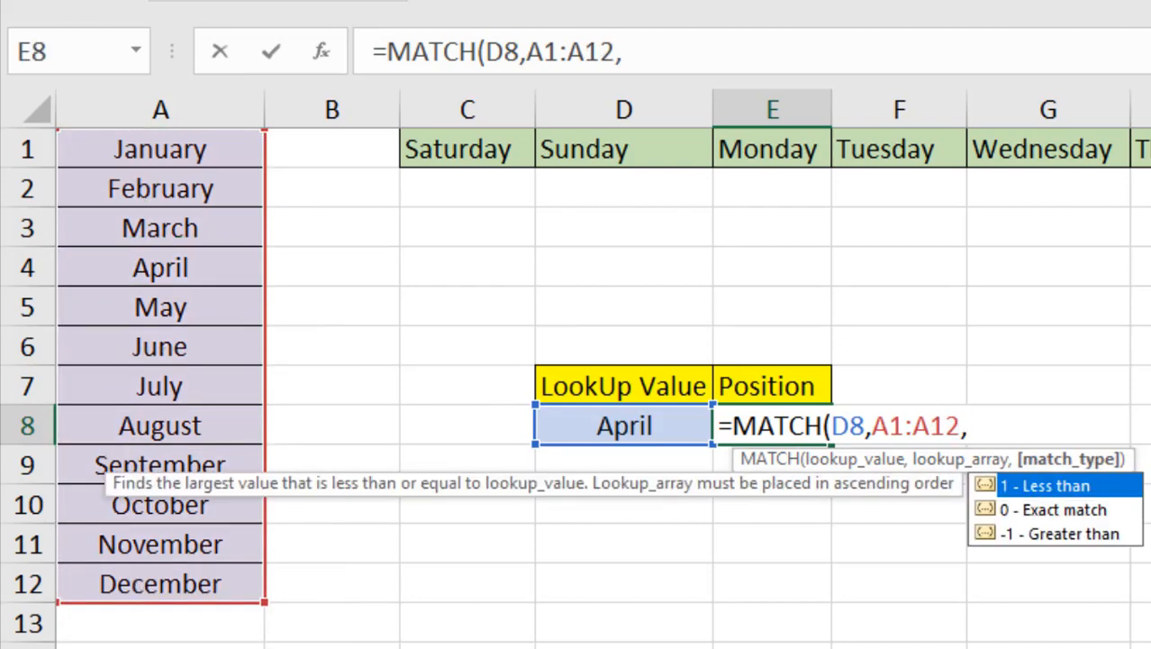
double_click(1046, 512)
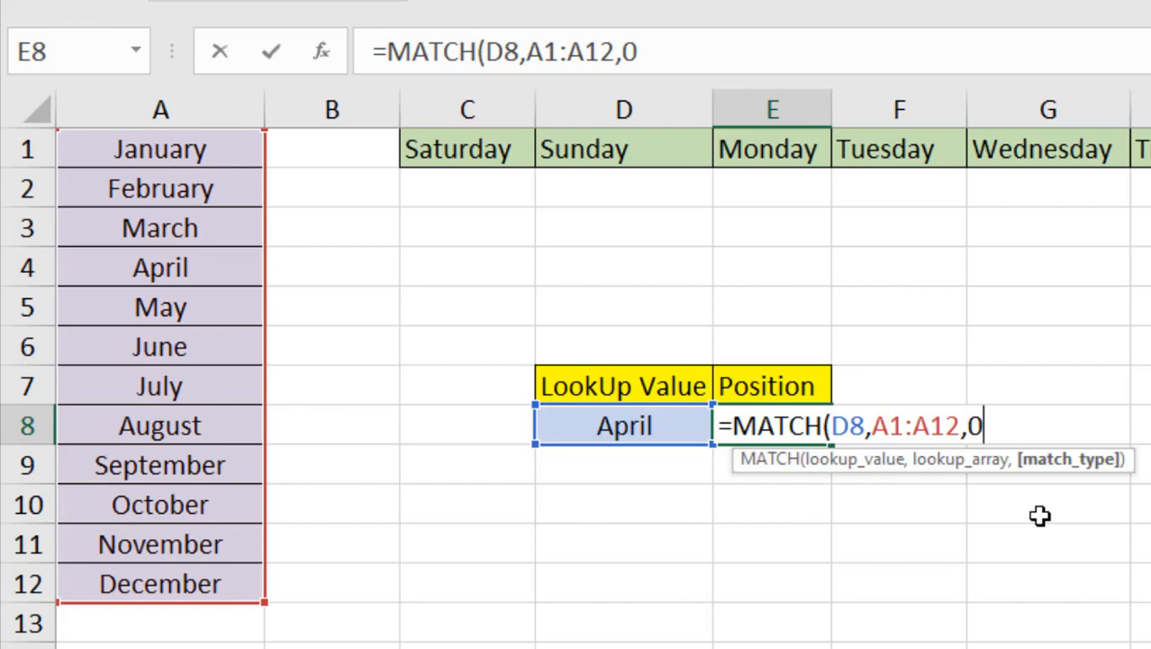
text())
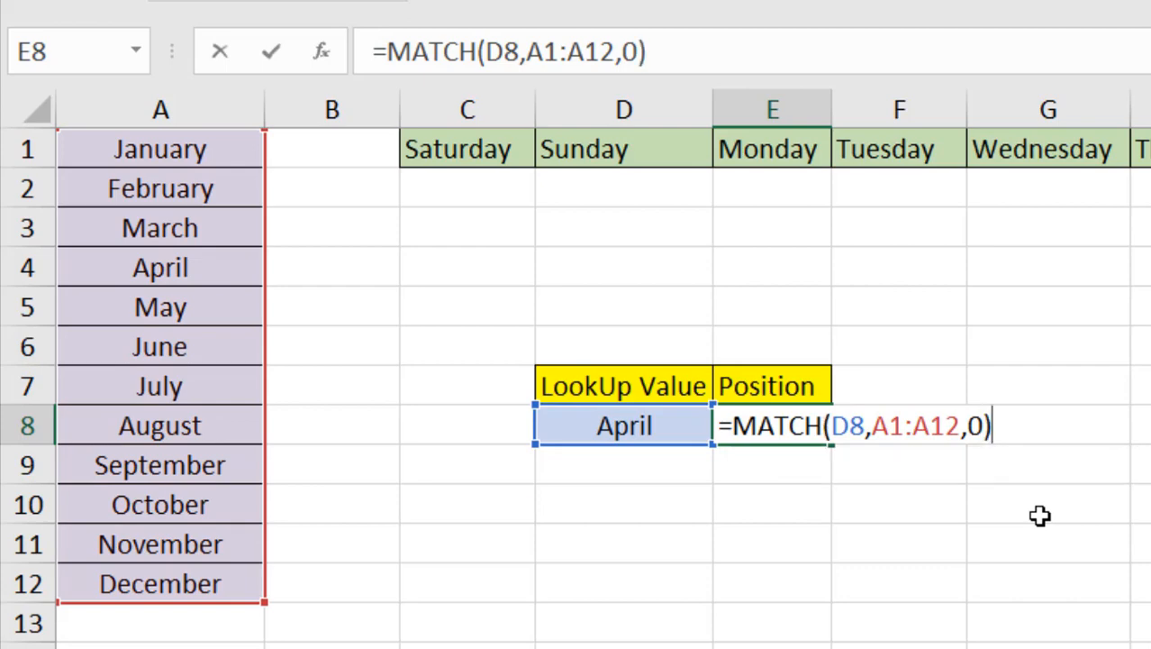
key(Return)
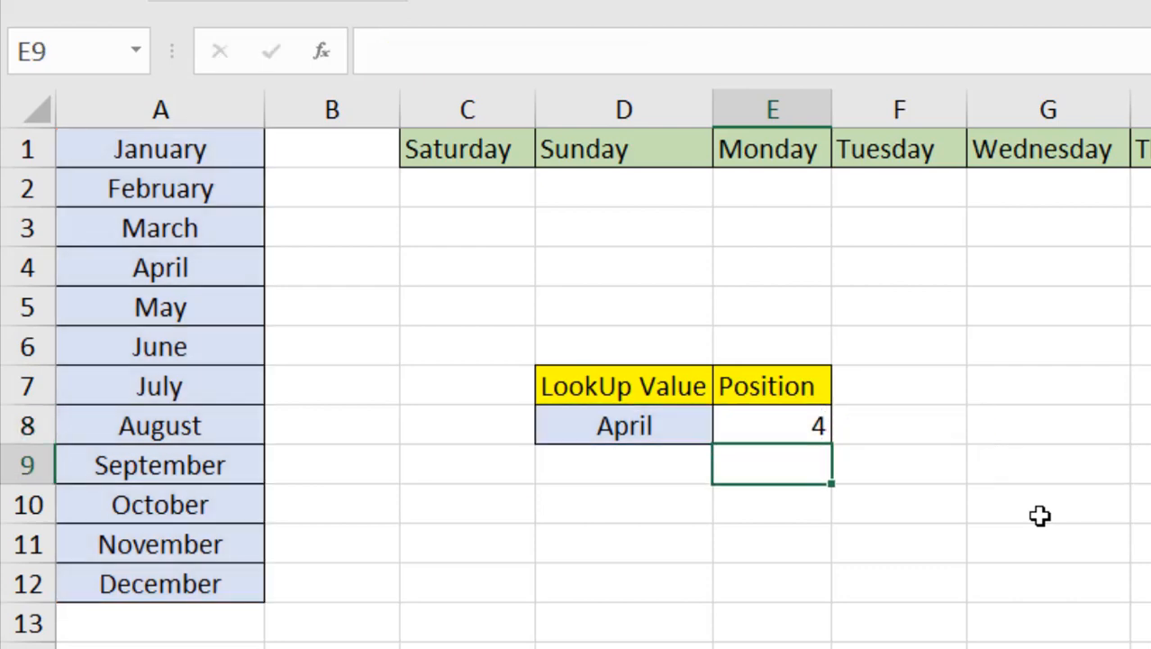
- Check the Position result against April's place in the month list by going through cells A1 to A4
click(749, 426)
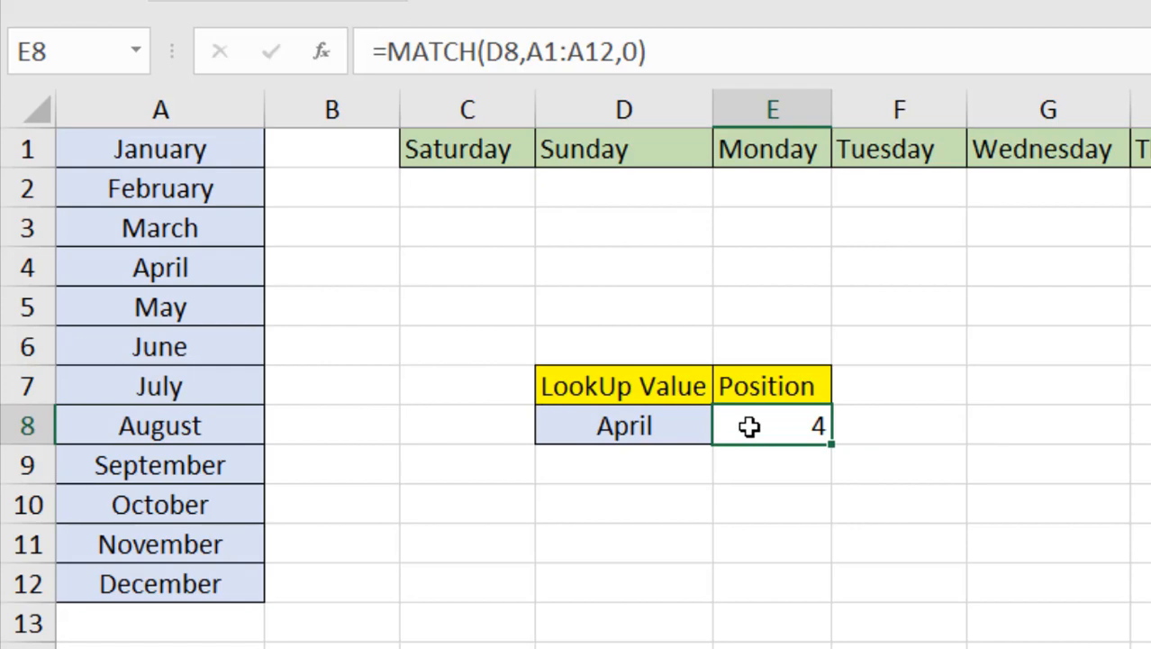
click(606, 429)
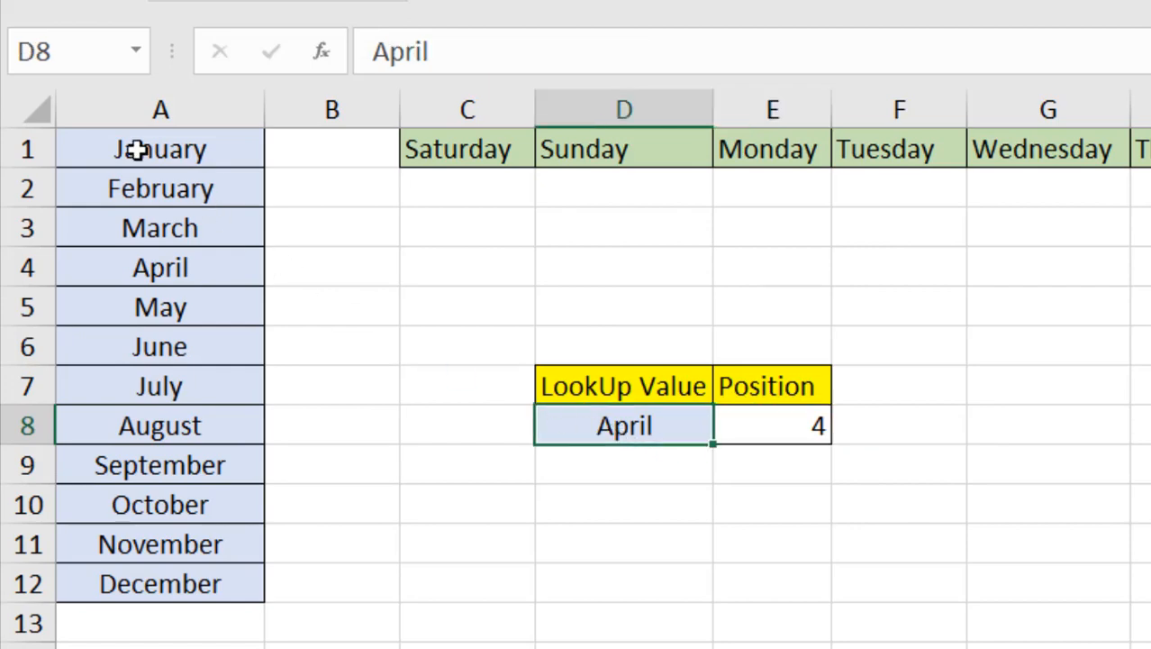
click(18, 261)
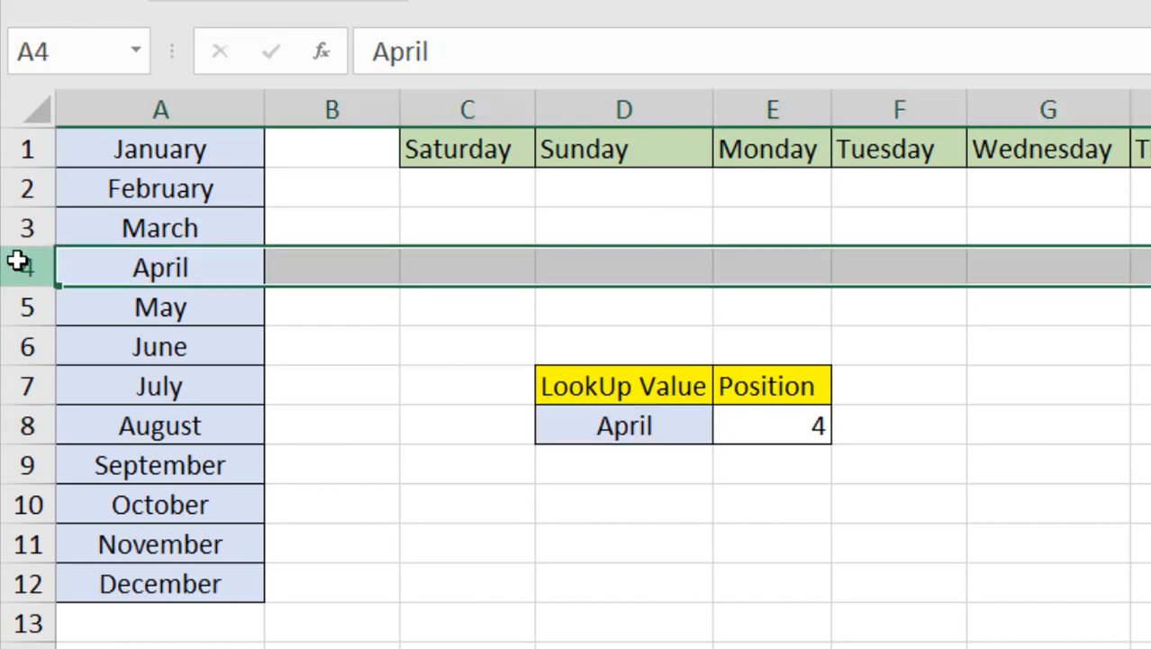
click(211, 155)
click(203, 184)
click(191, 231)
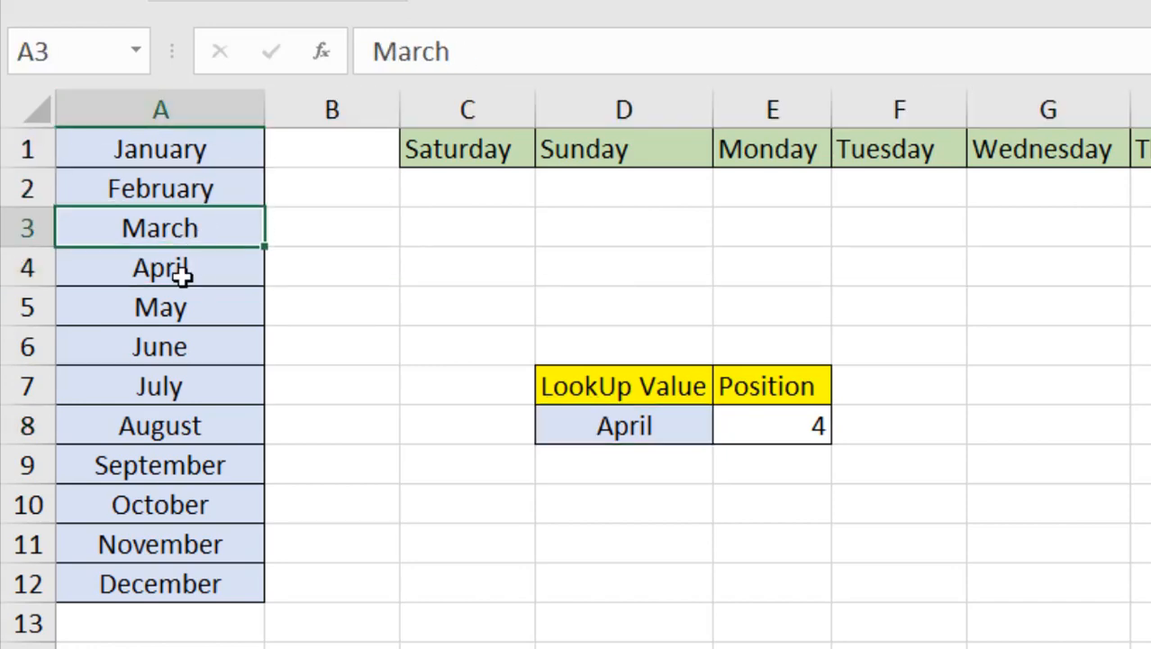
click(180, 276)
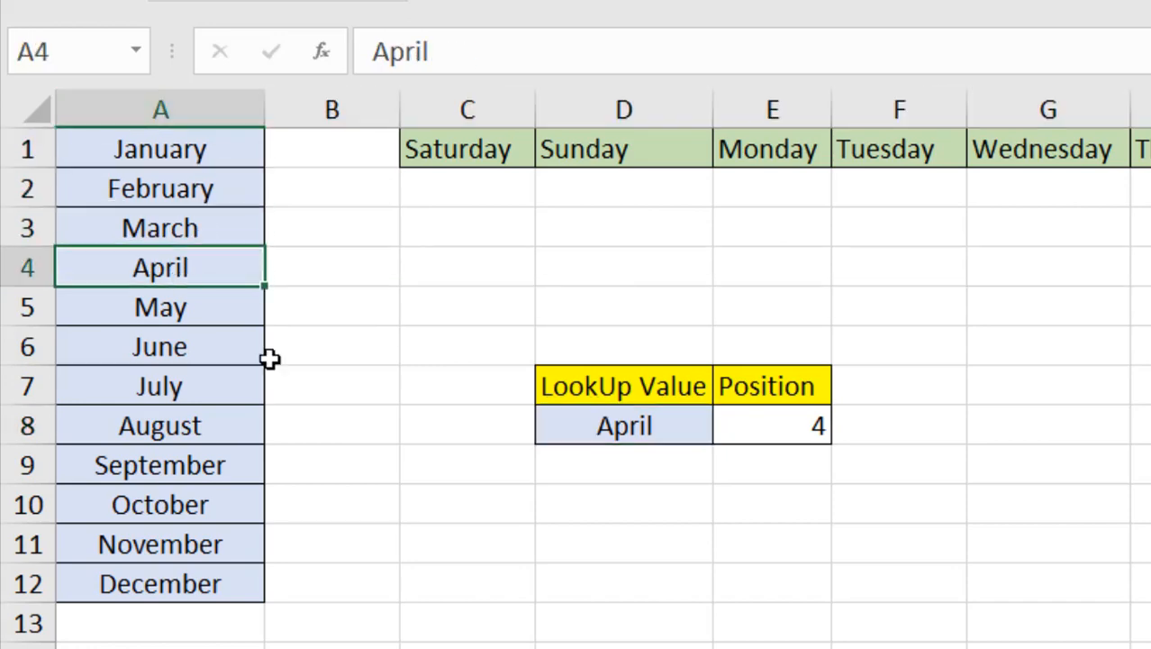
click(691, 478)
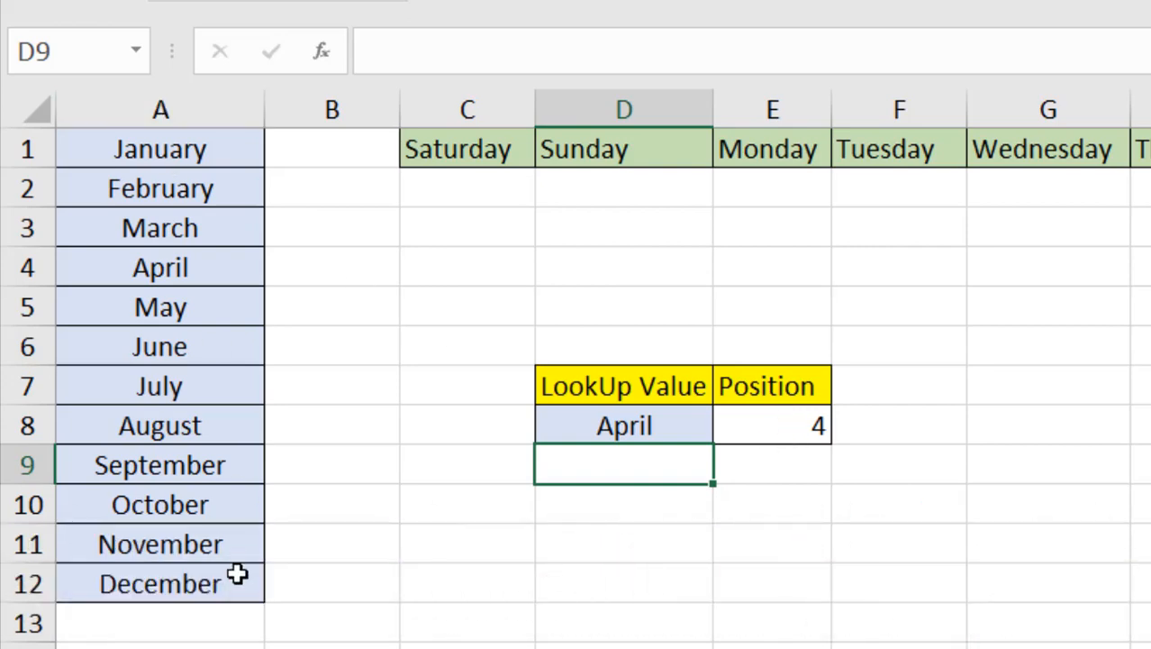
- Clear the contents of the LookUp Value and Position cells D8:E8
drag(442, 154, 1143, 149)
drag(631, 425, 729, 424)
key(Delete)
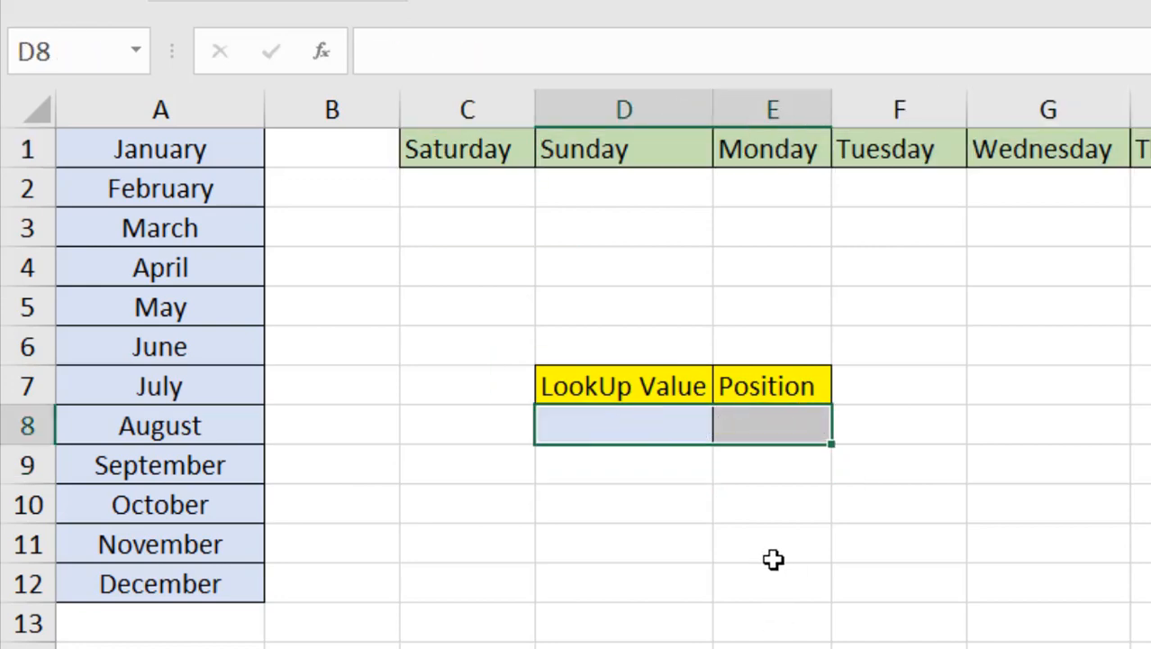
- Copy Monday from the weekday row in cell E1 into the LookUp Value cell D8
click(771, 552)
click(488, 151)
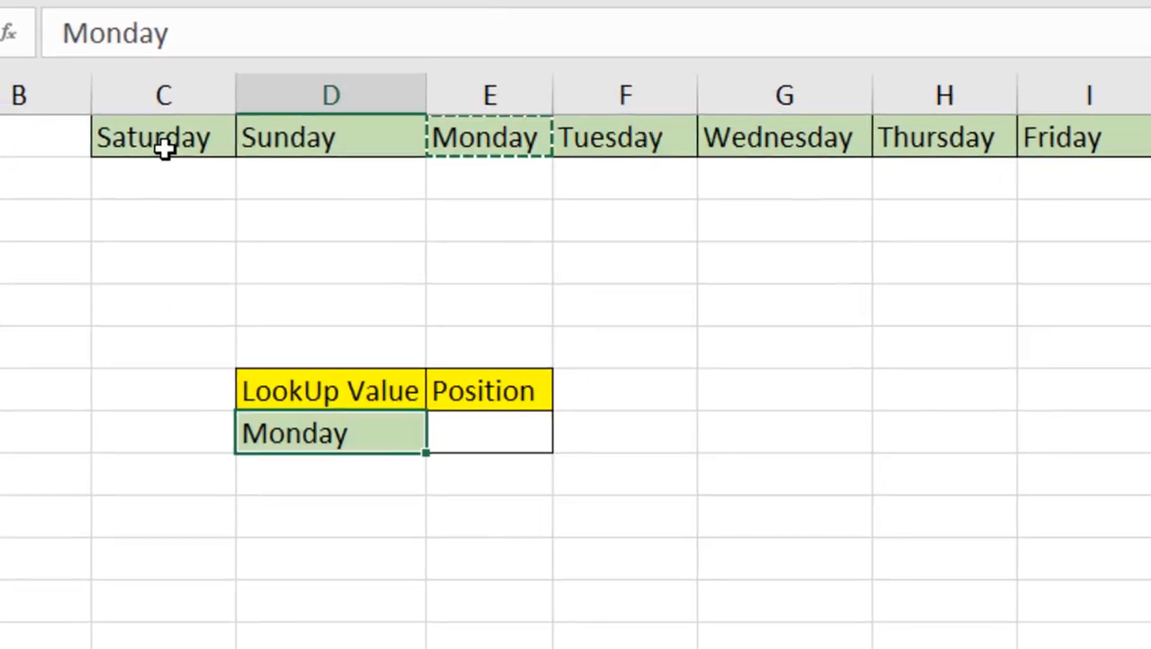
click(644, 461)
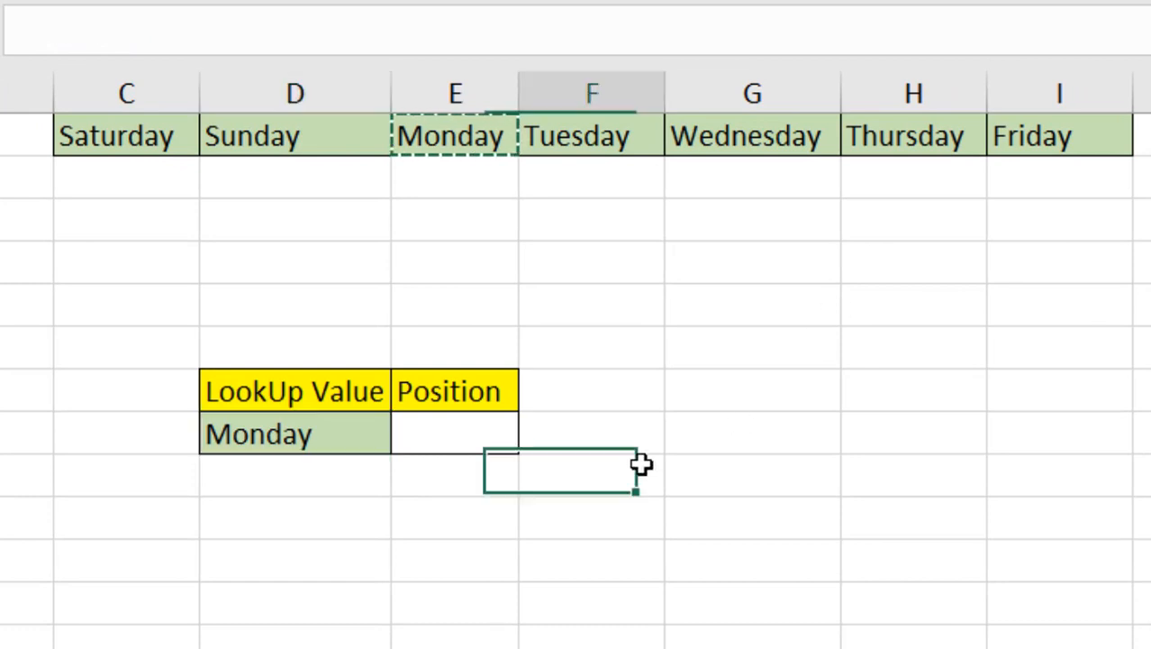
- Enter the exact-match formula =MATCH(D8,C1:I1,0) in cell E8 to locate the weekday in the horizontal range
click(427, 441)
text(=match()
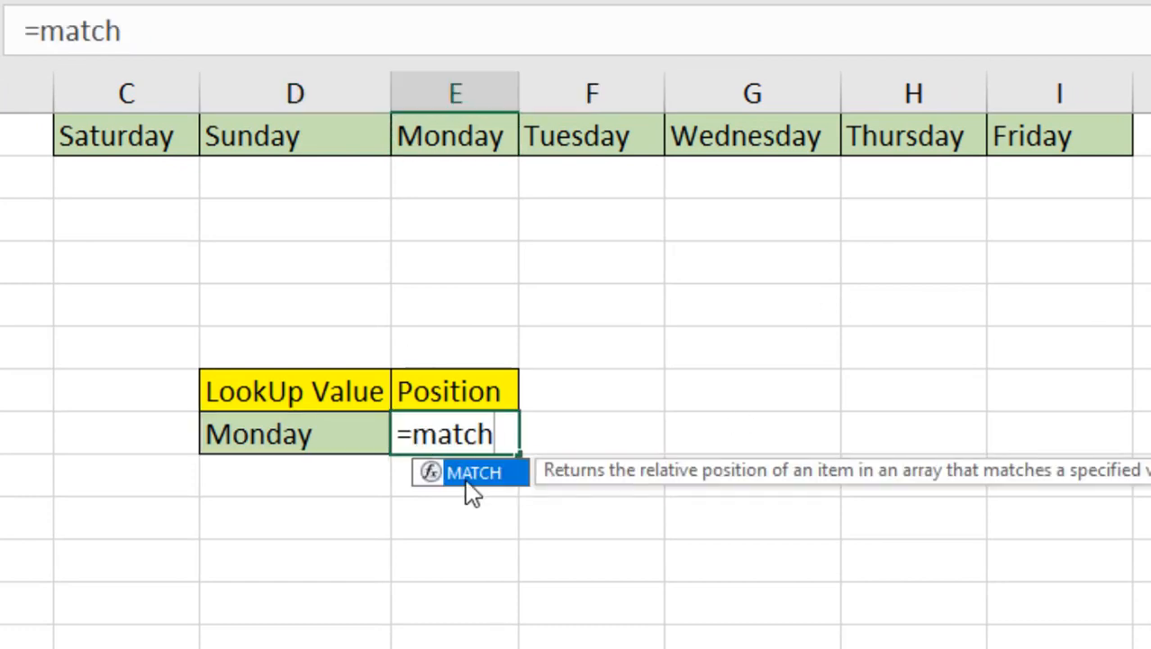
click(270, 442)
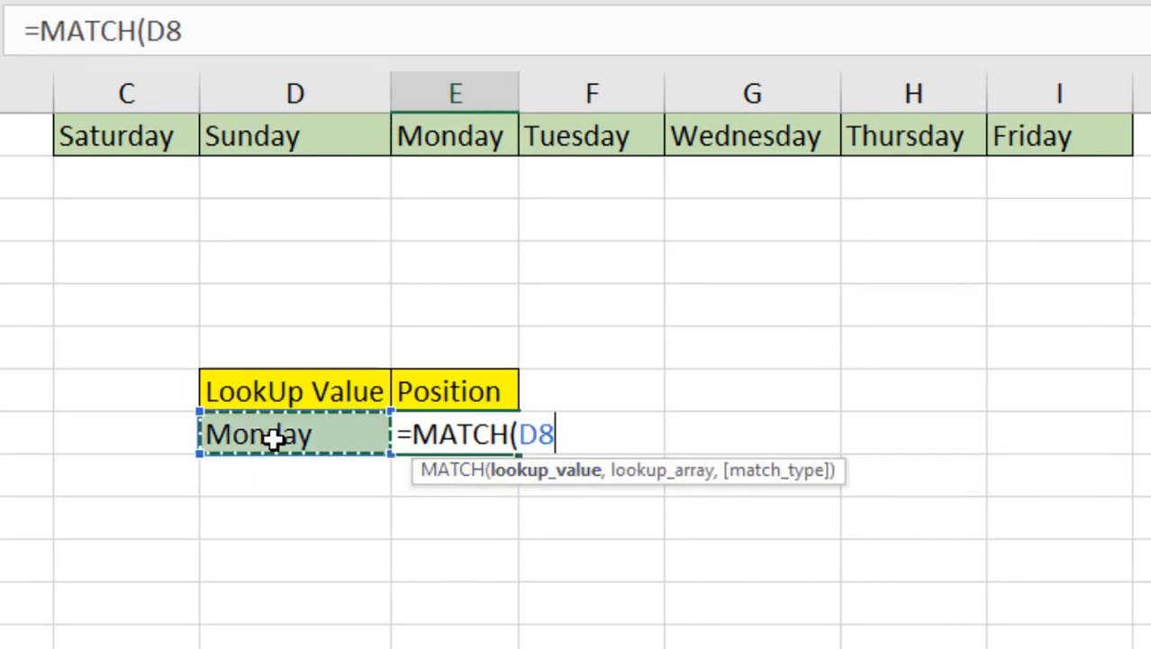
text(,)
drag(167, 144, 998, 129)
text(,)
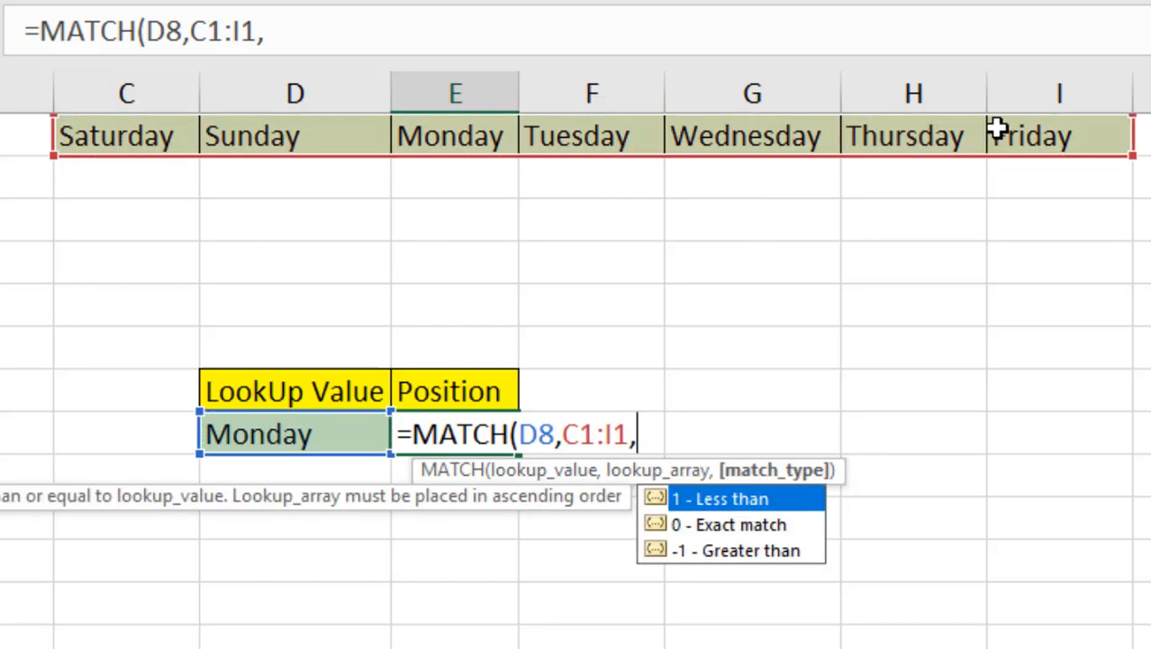
text(0))
key(Return)
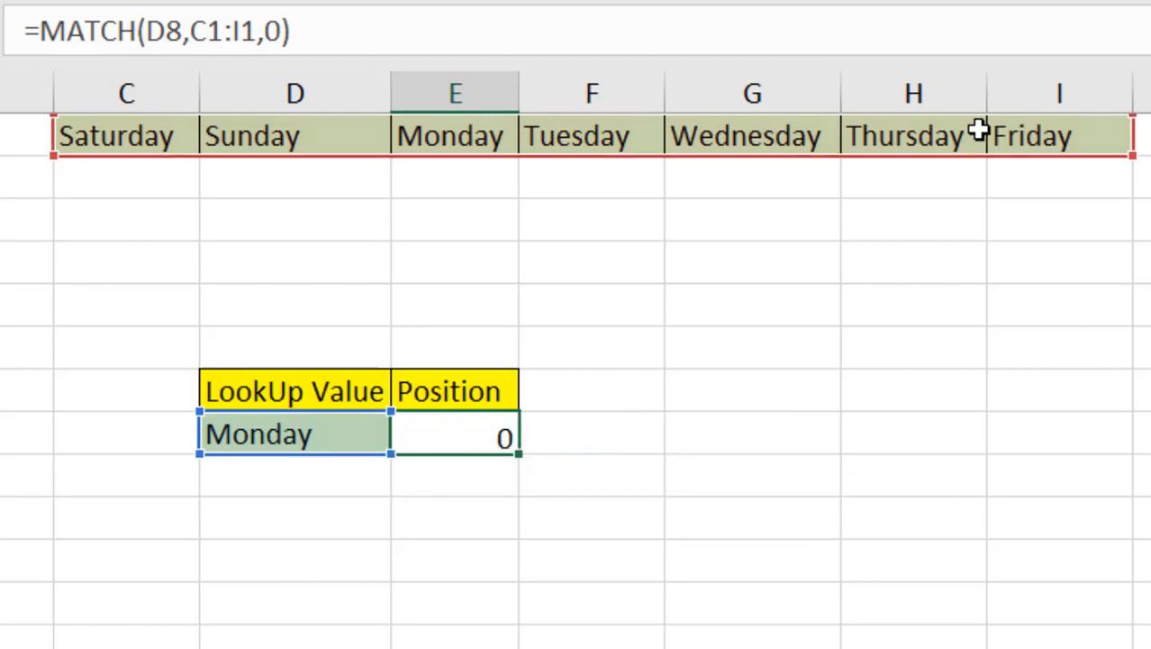
- Check the Position result for Monday by counting through the weekday cells from Saturday in C1 to Monday in E1
click(336, 432)
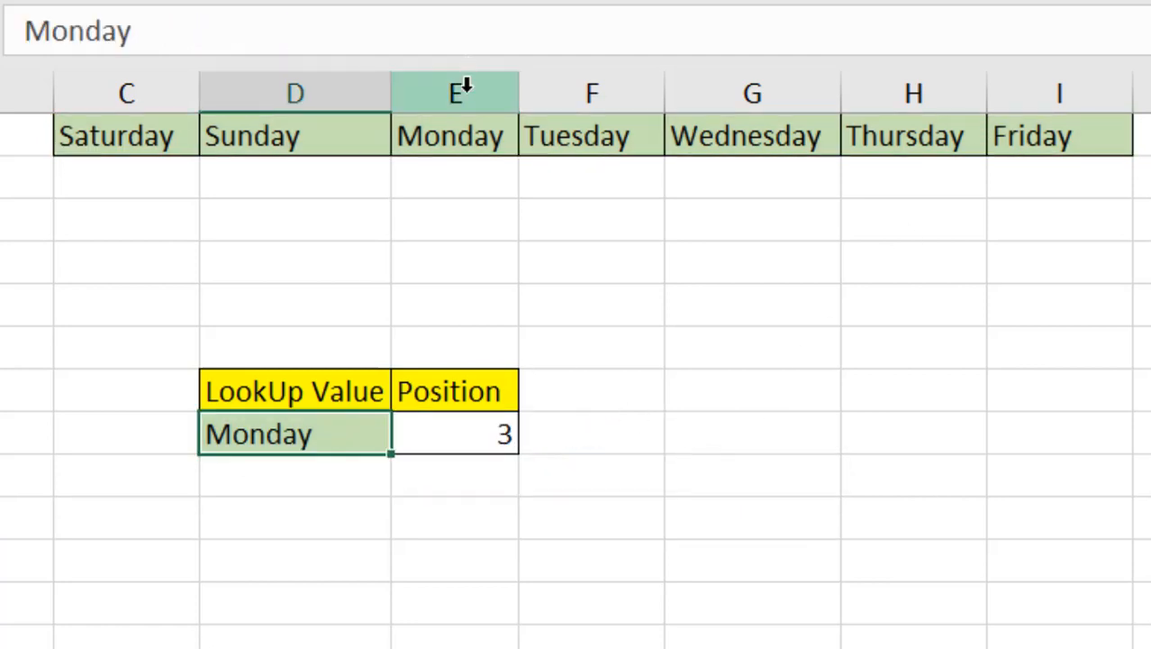
click(449, 151)
click(154, 144)
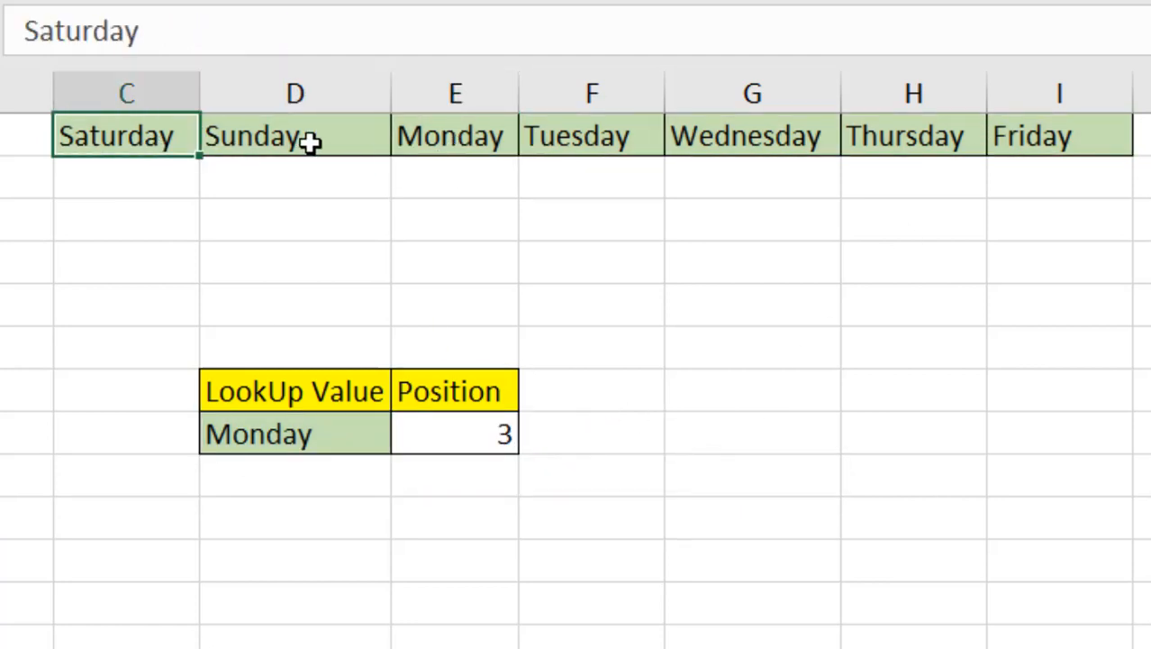
click(311, 144)
click(464, 144)
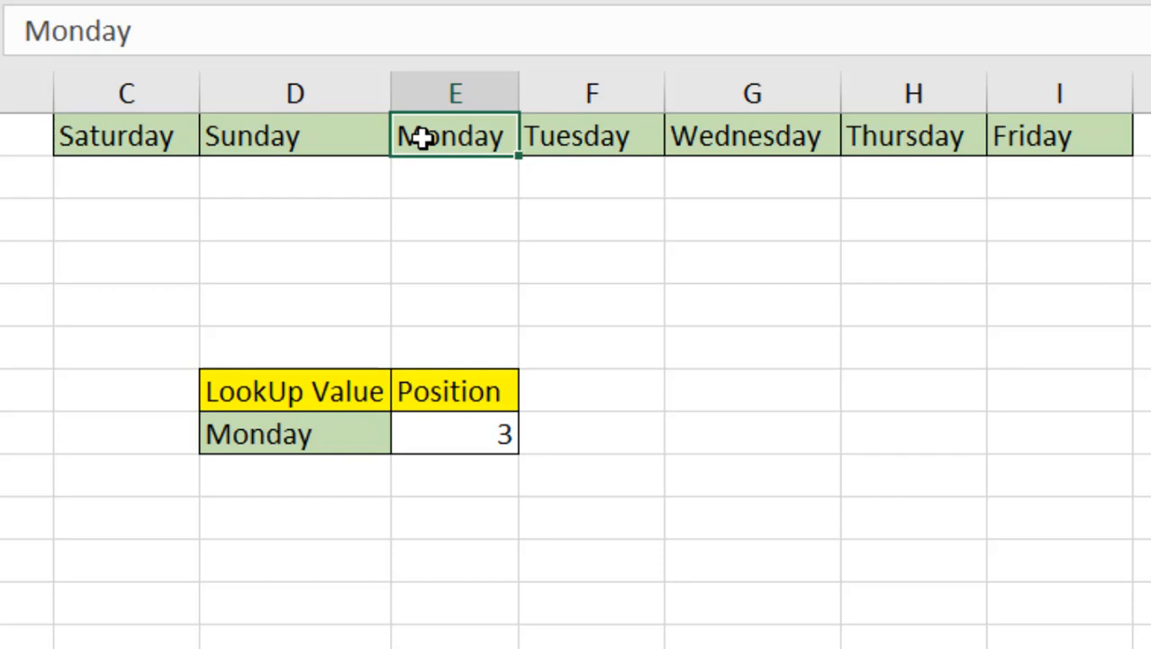